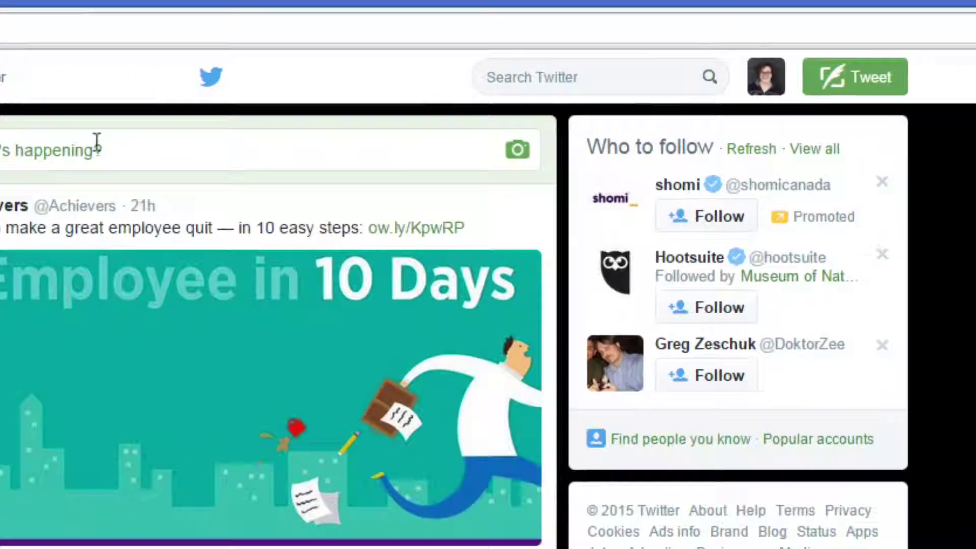
- Tweet the quote 'Think in the morning. Act in the noon. Eat in the evening. Sleep in the night.'
click(7, 166)
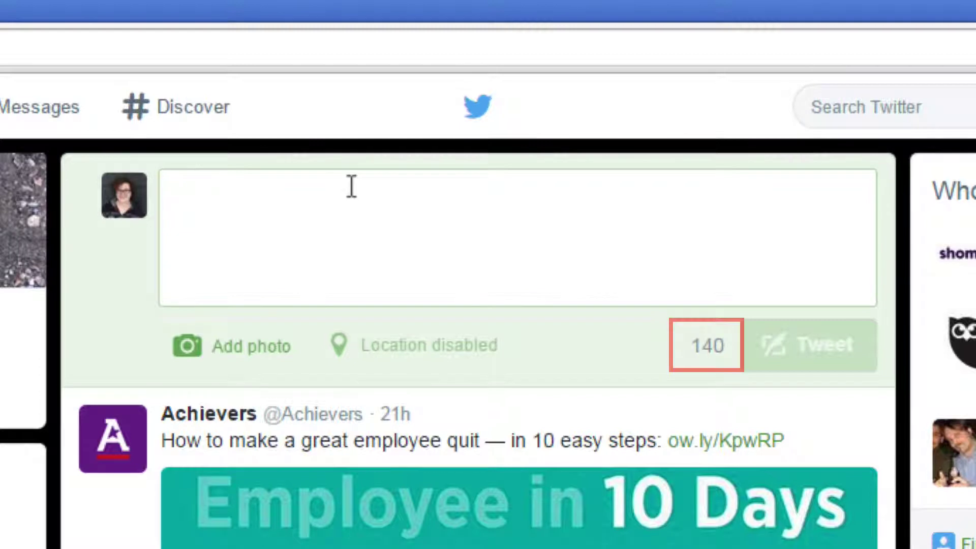
text(Great quote: "Think in the morning. Act in the noon. Eat in the evening. Sleep)
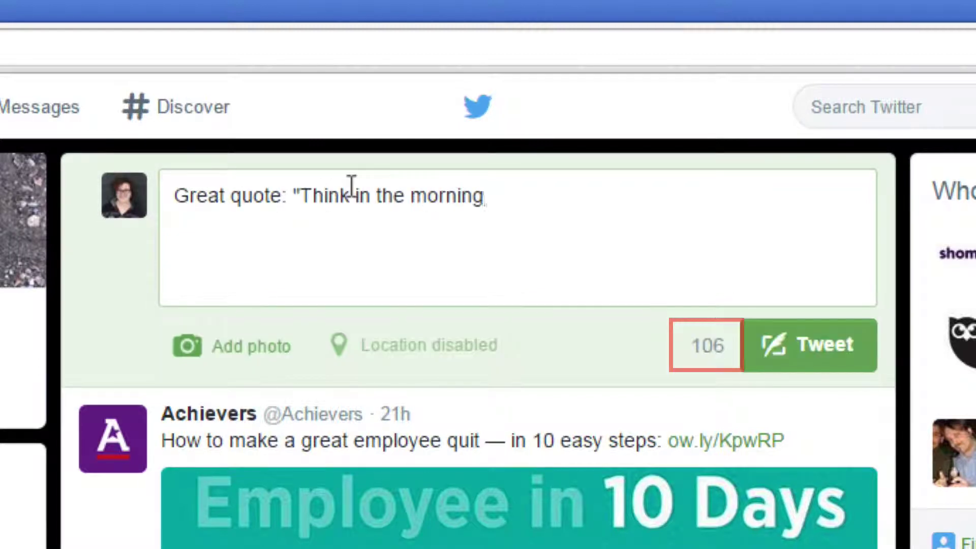
text( in the night." -William Blake)
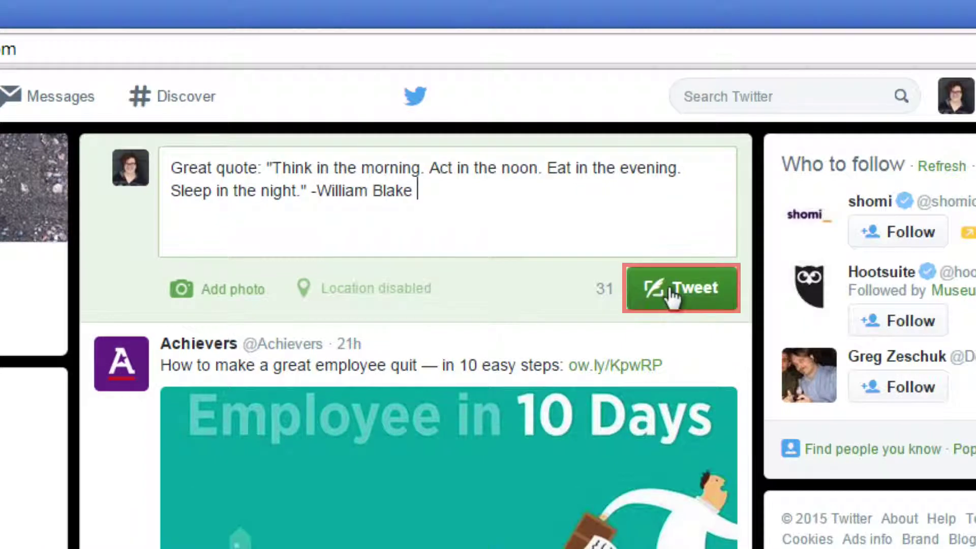
click(673, 297)
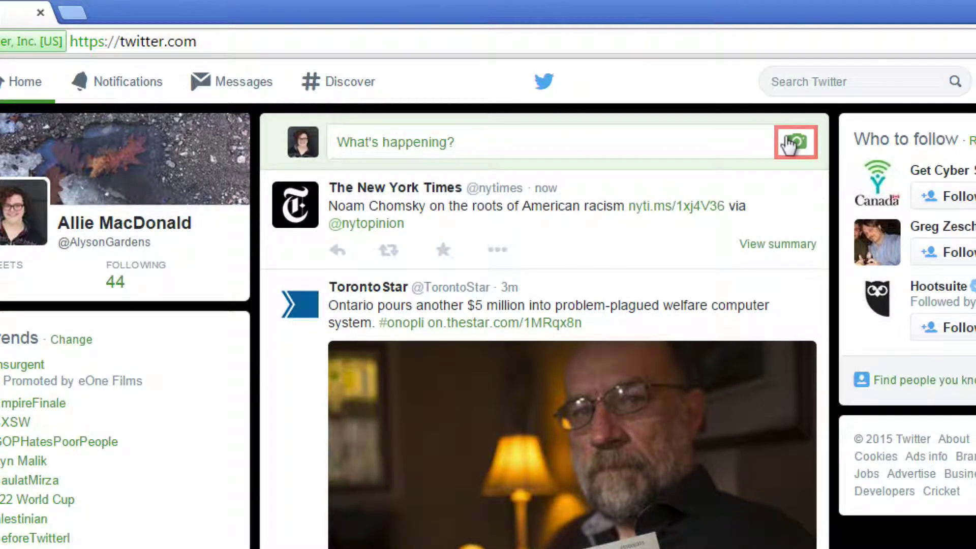
- Attach the Walk Dog photo to a new tweet
click(788, 145)
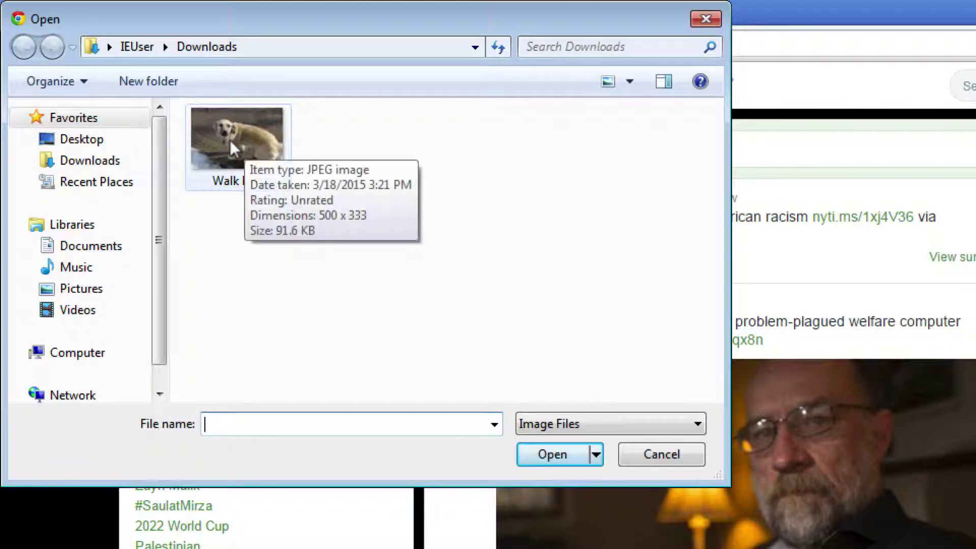
click(231, 142)
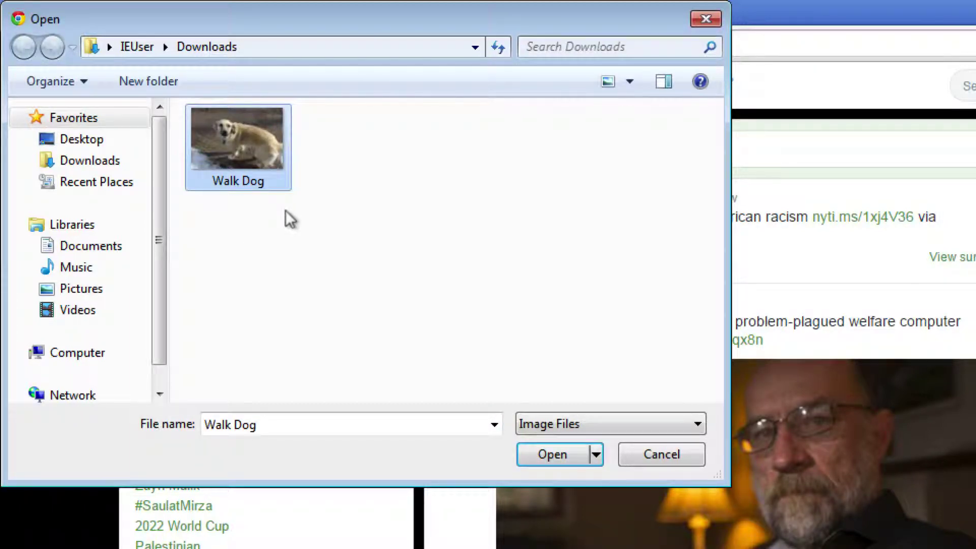
click(556, 457)
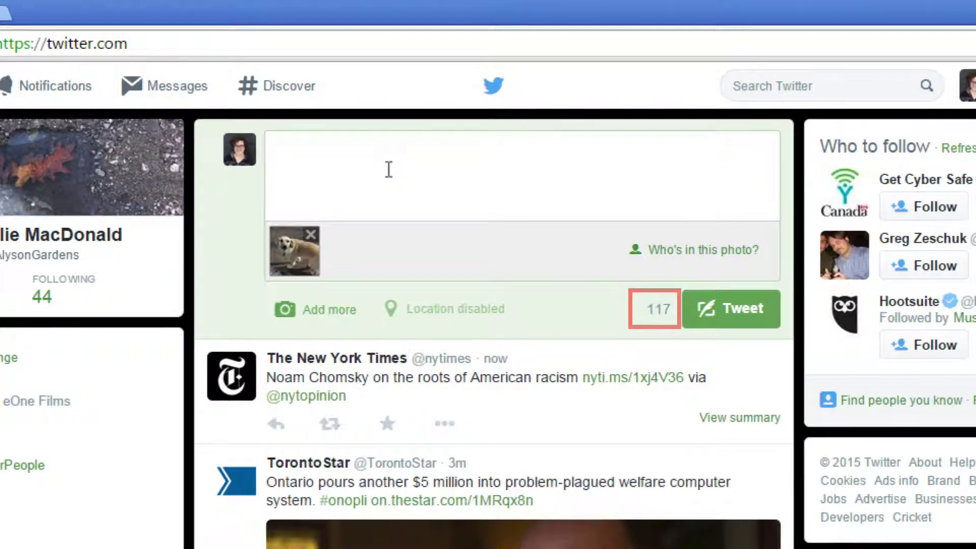
- Caption the photo 'Out for a walk with the dog!', leaving it untagged
text(Out fo)
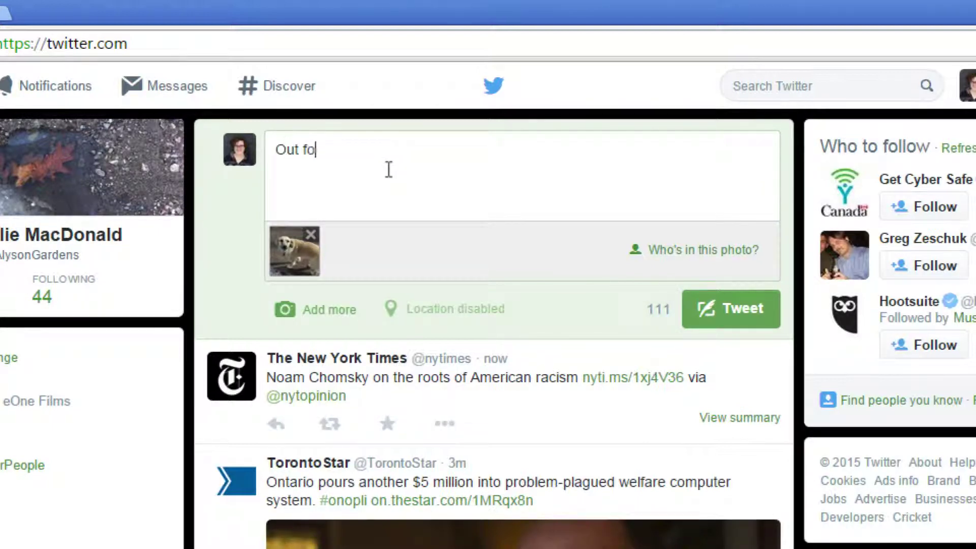
text(r a walk with the dog!)
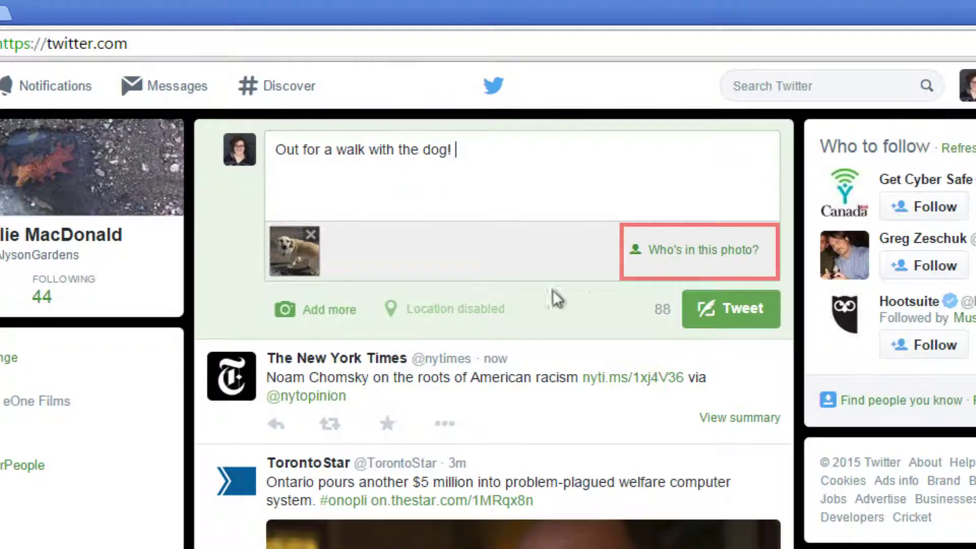
click(675, 247)
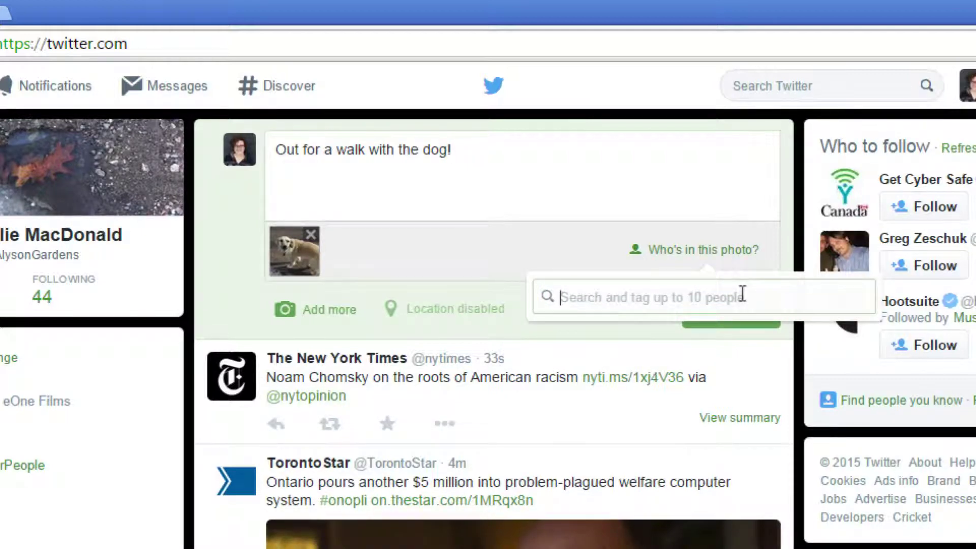
click(544, 258)
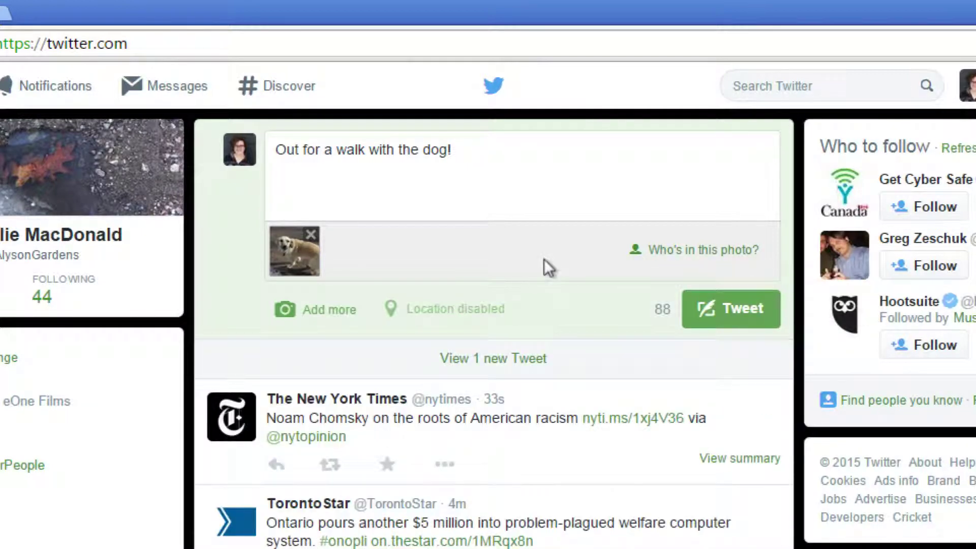
click(738, 313)
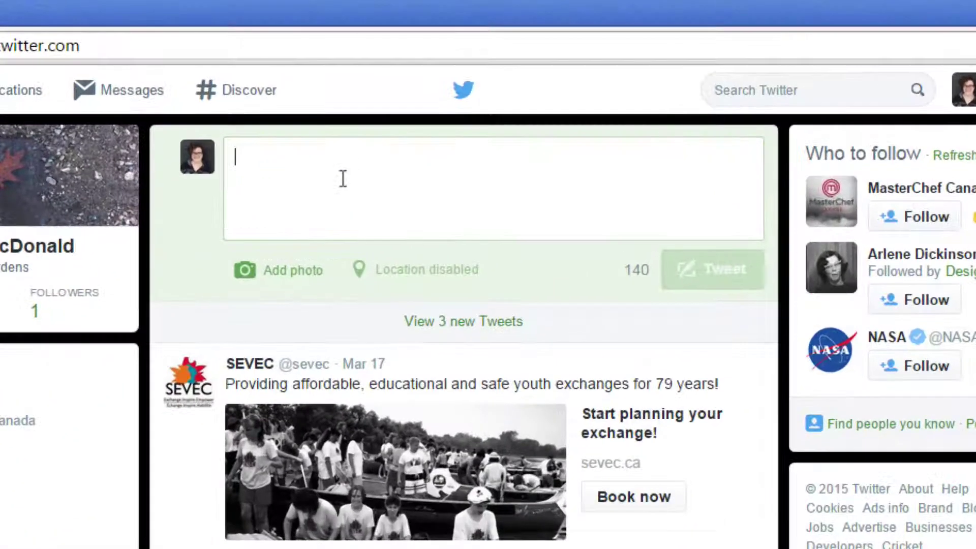
text(@)
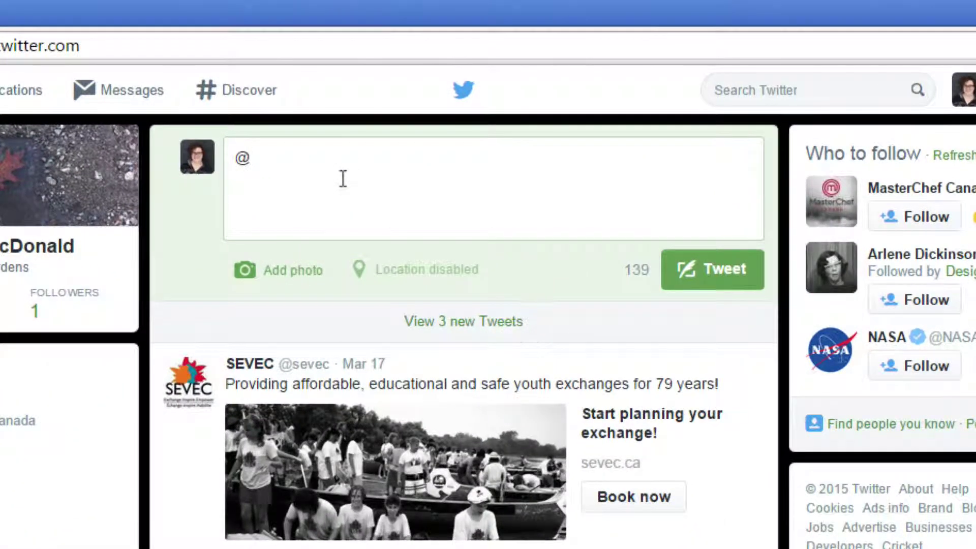
text(neilyoung)
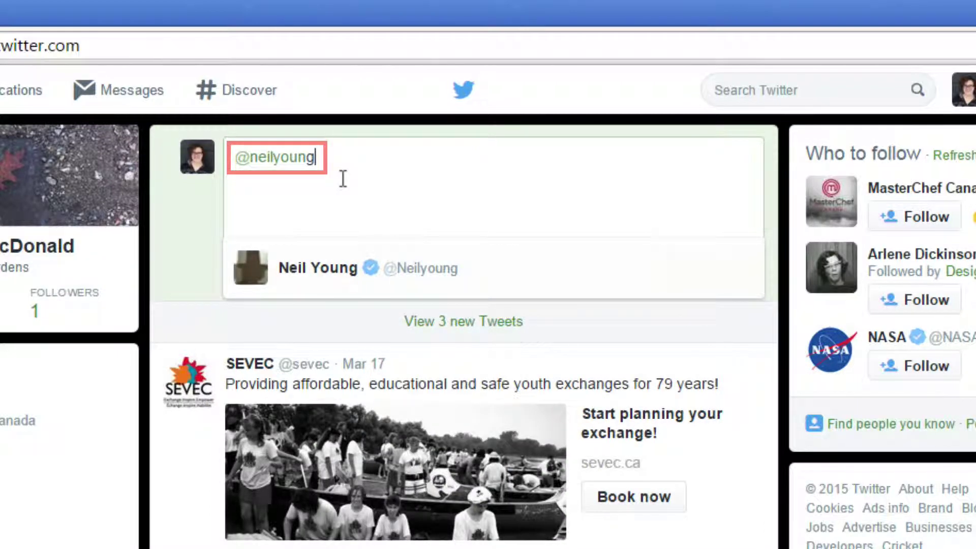
text( is my favourite musician!)
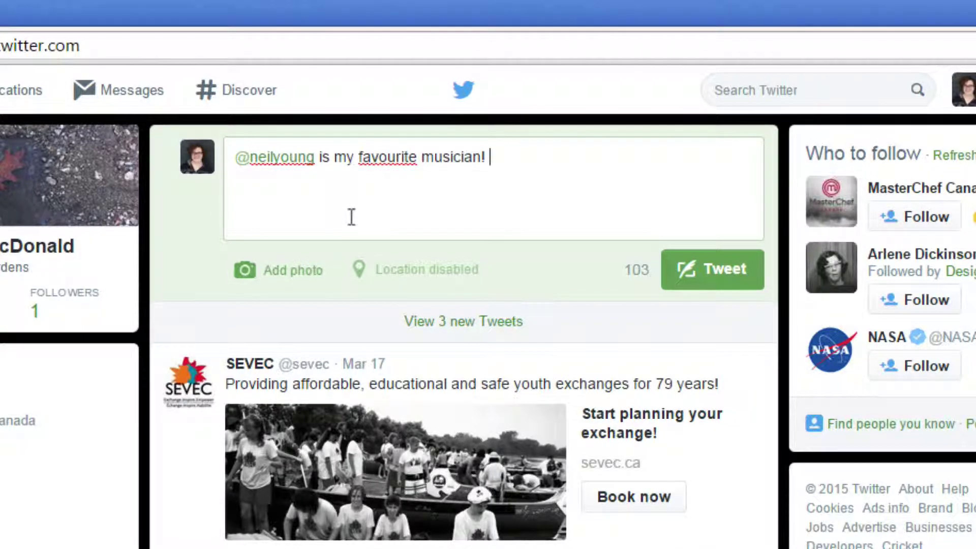
click(226, 151)
text(.)
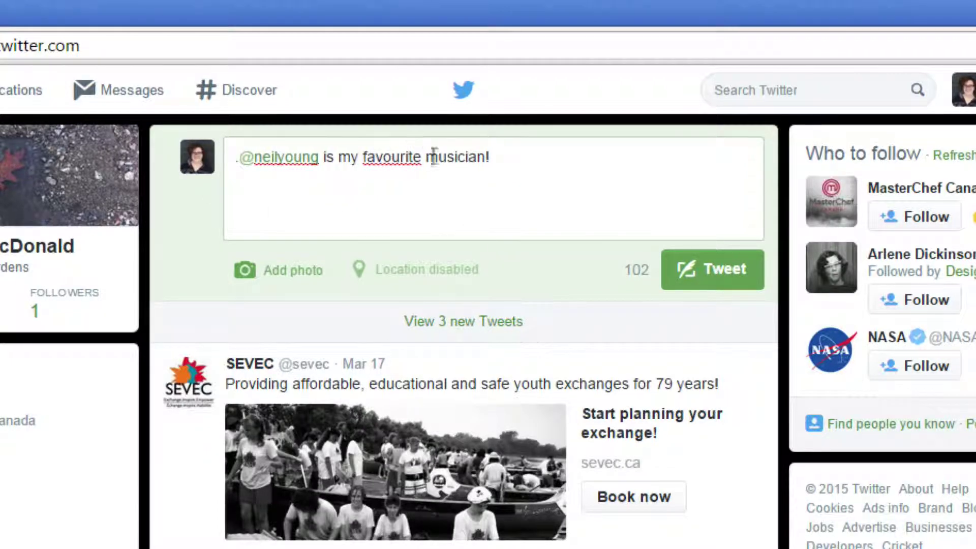
click(507, 154)
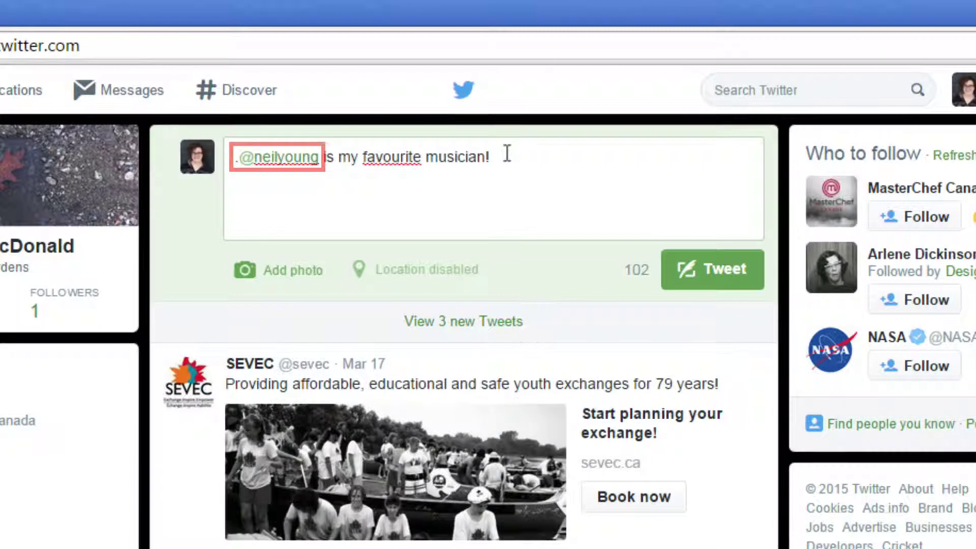
- Add hashtags #music, #neilyoung and #musicmonday, post it, and view the #musicmonday feed
text(#music )
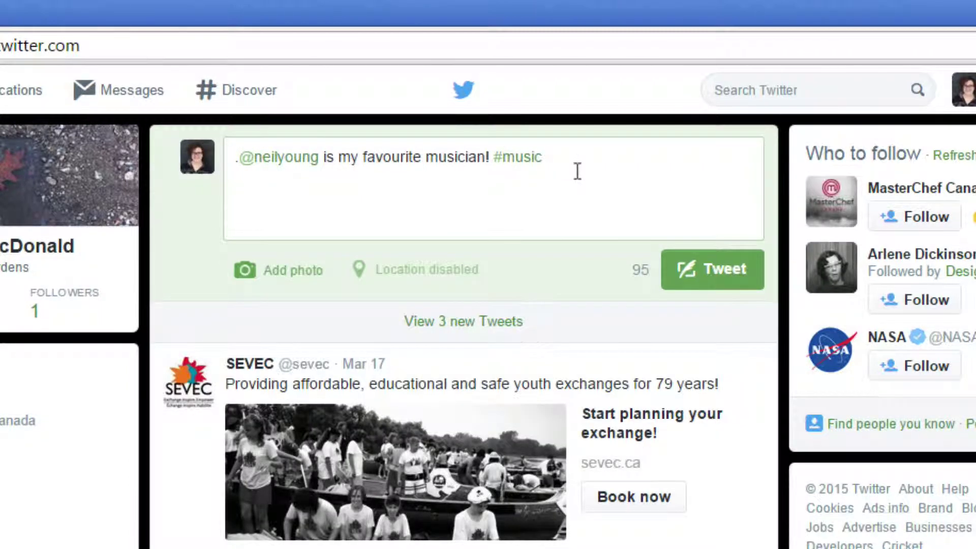
text(#d)
key(BackSpace)
key(BackSpace)
text(neilyoung)
text( #neilyoung #)
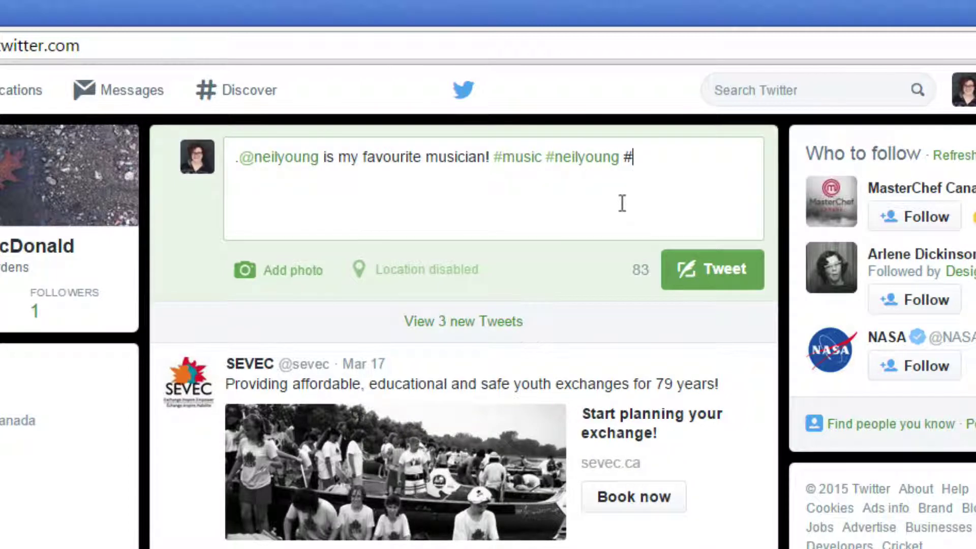
text(musicmonday)
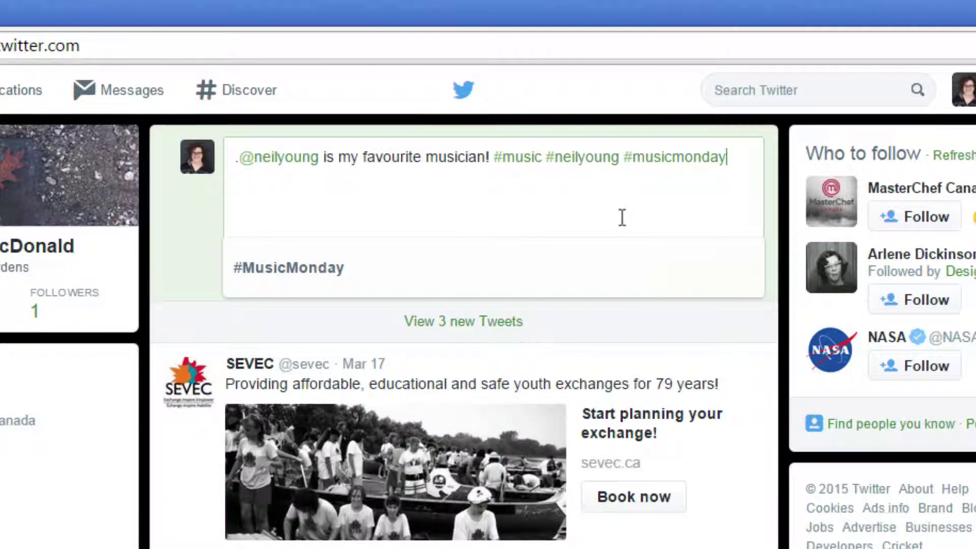
key(Return)
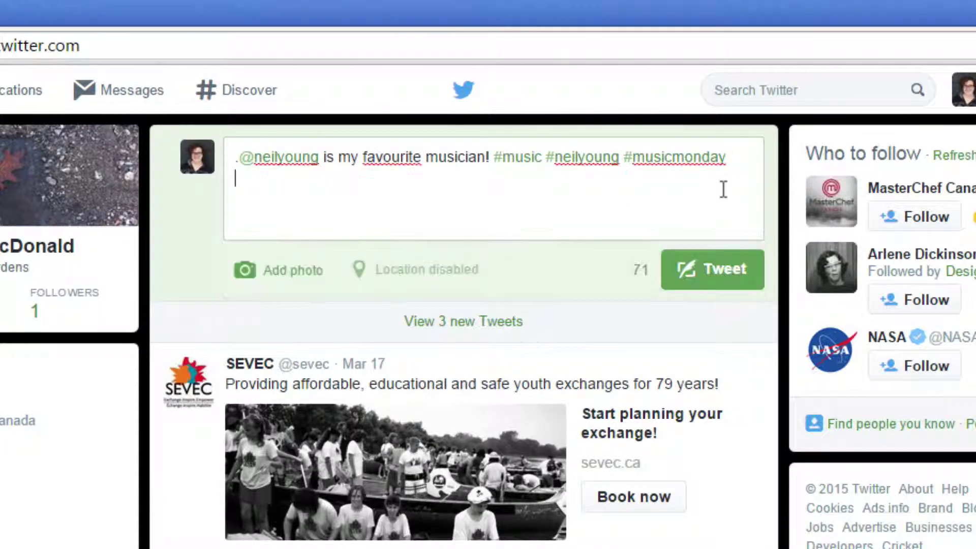
click(708, 270)
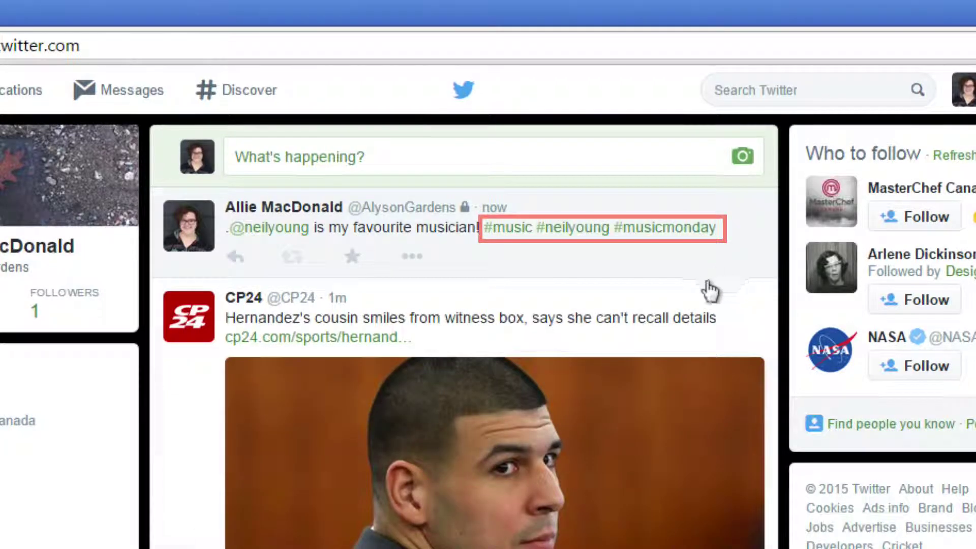
click(656, 229)
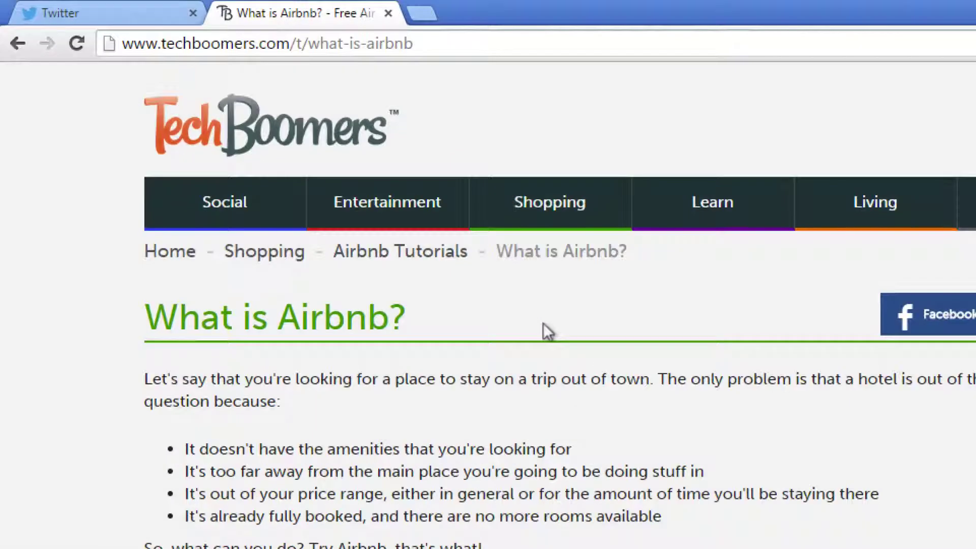
- Copy the 'What is Airbnb?' article URL and paste it into a new tweet draft
click(352, 37)
right_click(352, 38)
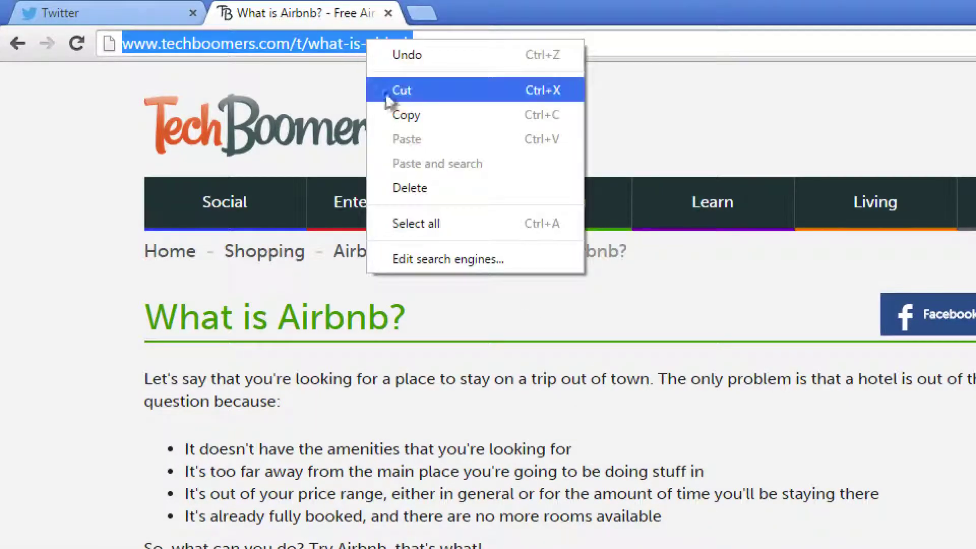
click(398, 113)
click(122, 8)
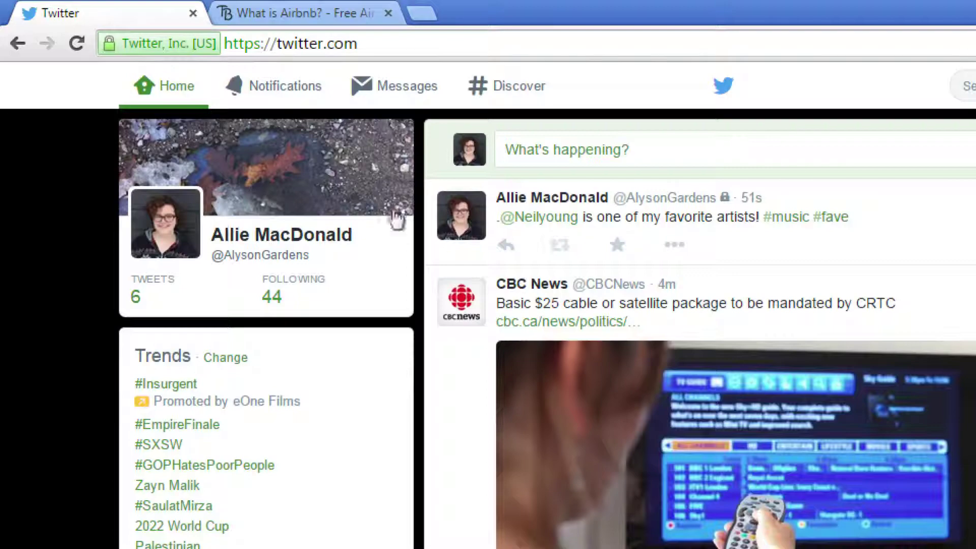
click(650, 150)
right_click(633, 171)
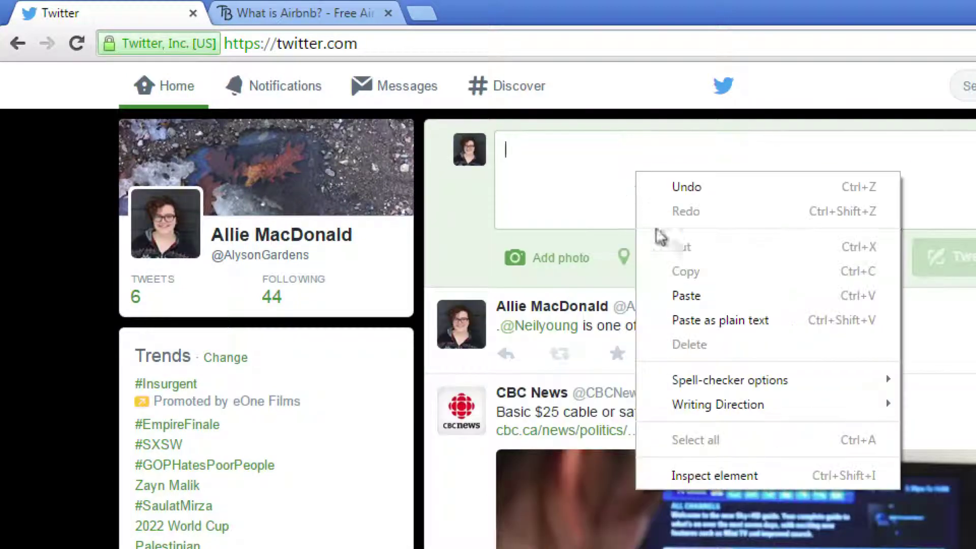
click(670, 294)
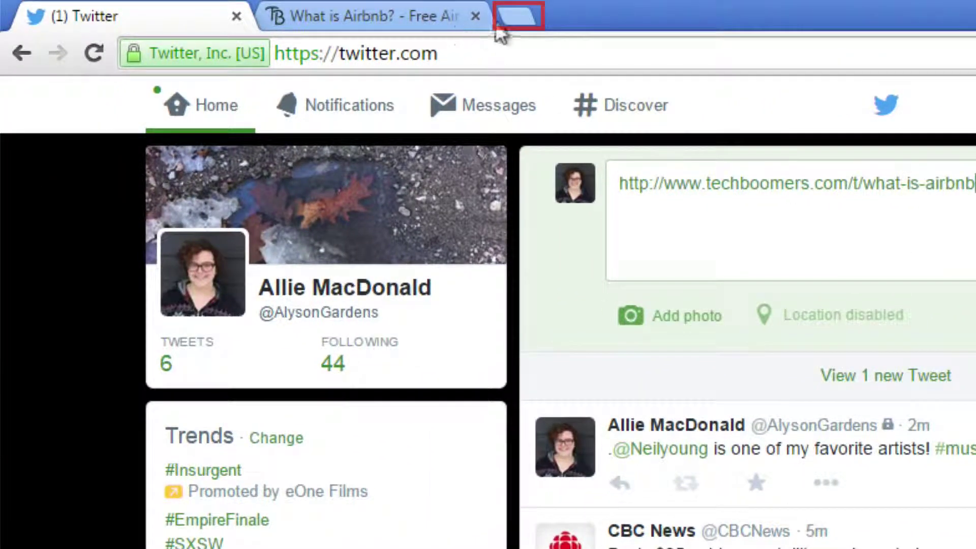
click(501, 17)
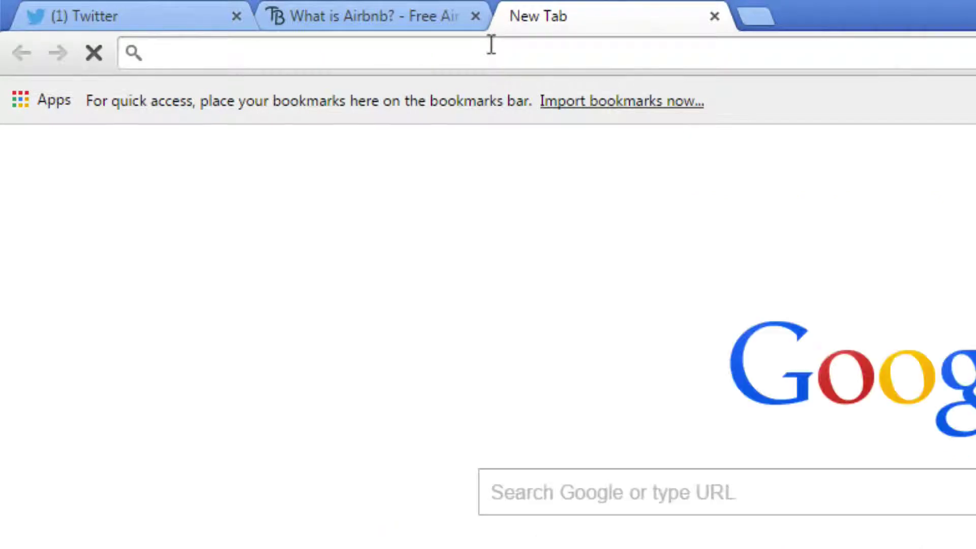
text(bitly.com)
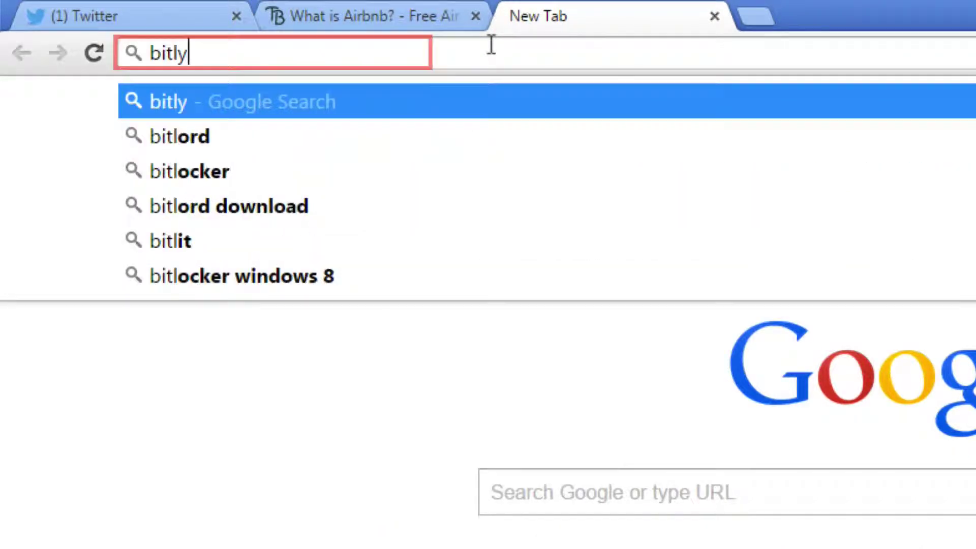
key(Return)
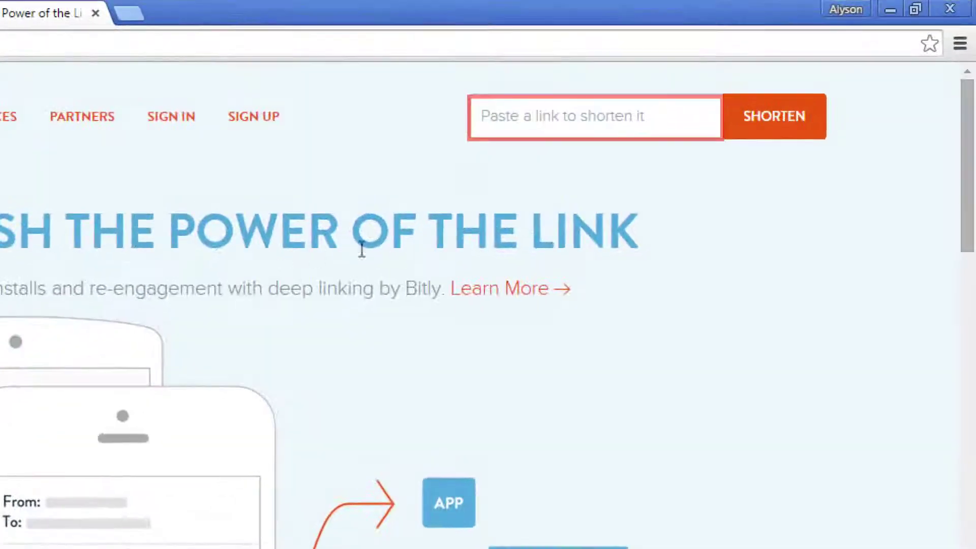
right_click(643, 74)
click(534, 235)
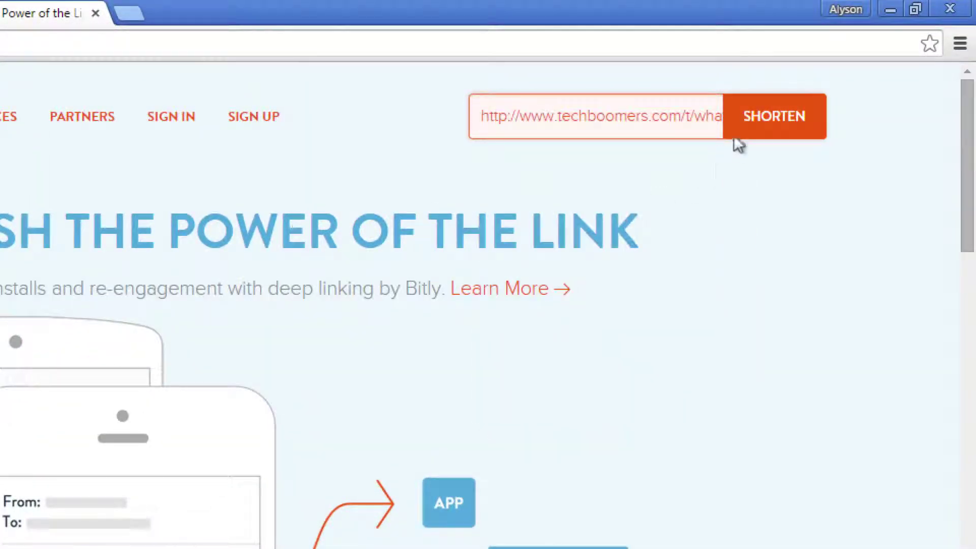
click(792, 116)
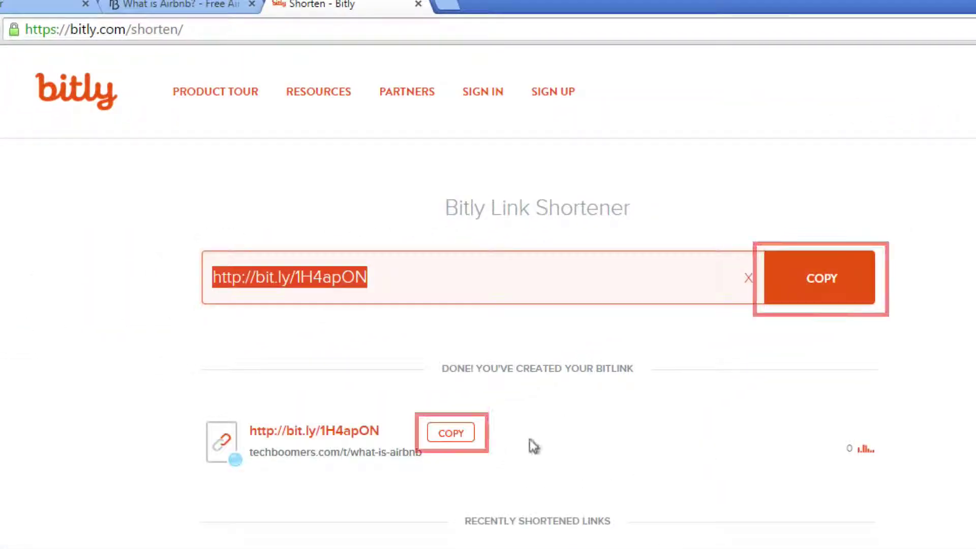
click(443, 434)
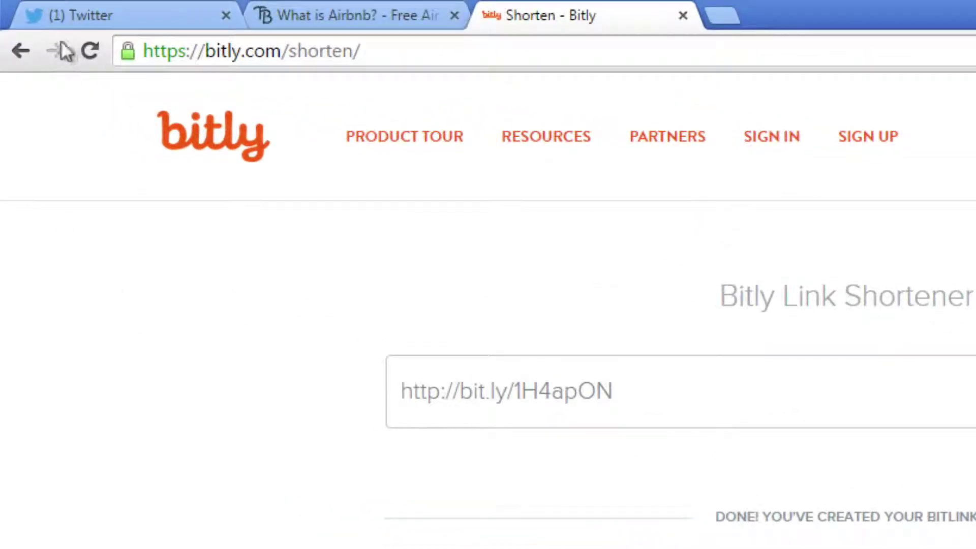
click(78, 15)
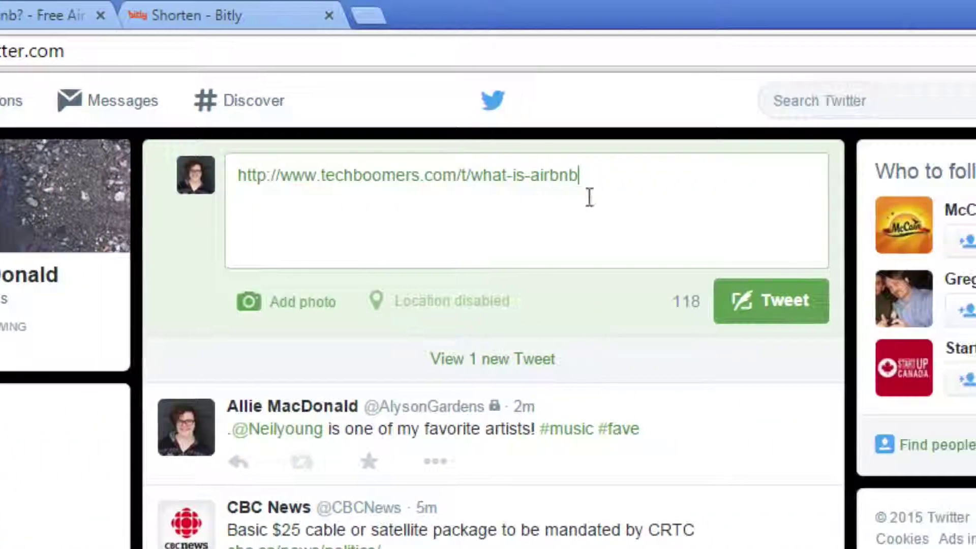
key(ctrl+a)
key(ctrl+v)
click(256, 224)
text(Here's a great article about @Airbnb)
click(771, 181)
text(#travel)
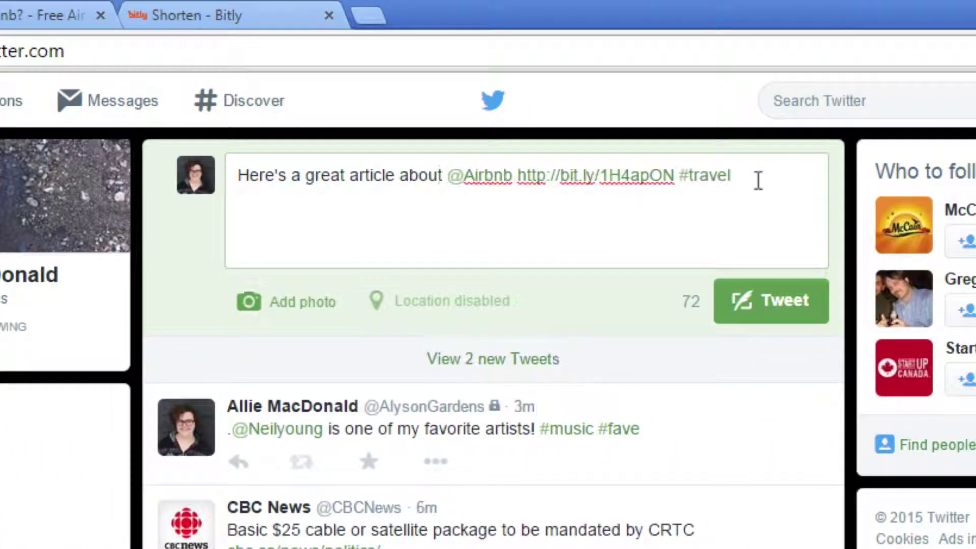
click(783, 308)
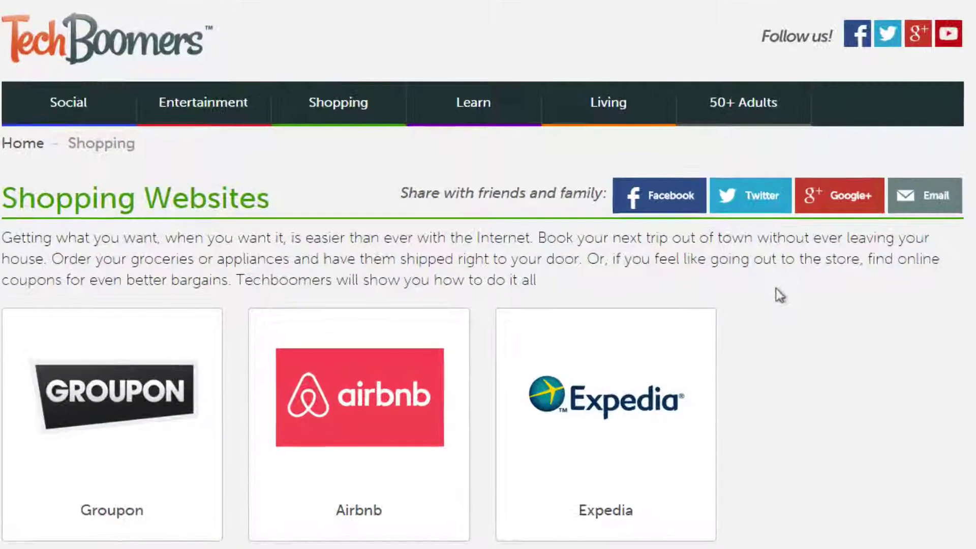
- Tweet the Shopping Websites page as 'Here's a great resource on the best Shopping Websites…'
click(729, 204)
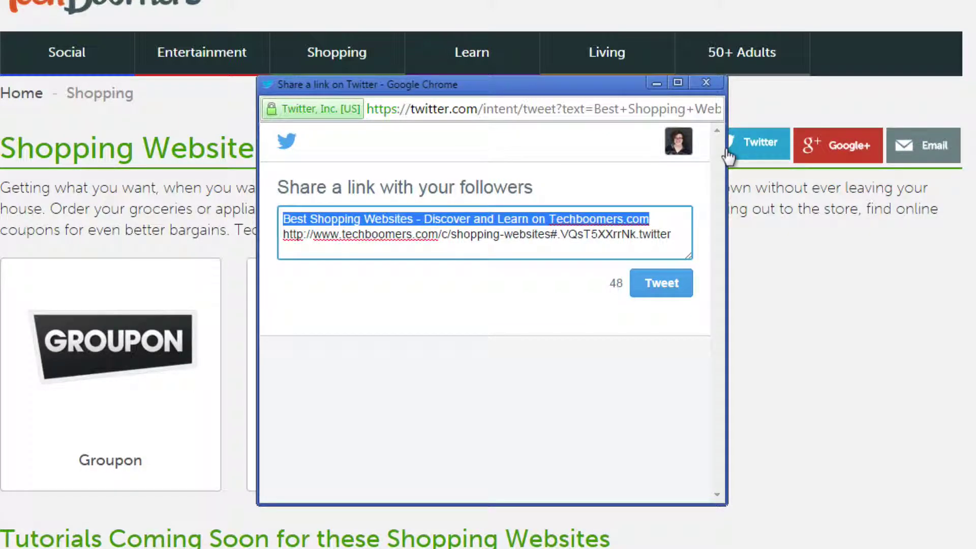
click(660, 217)
click(282, 218)
text(Here's a great resource on the b)
key(Delete)
click(642, 279)
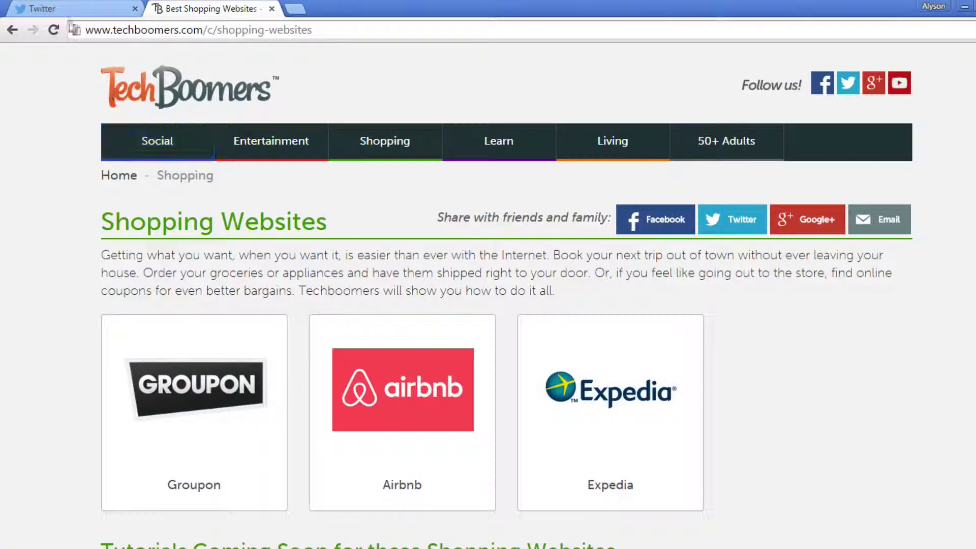
click(51, 9)
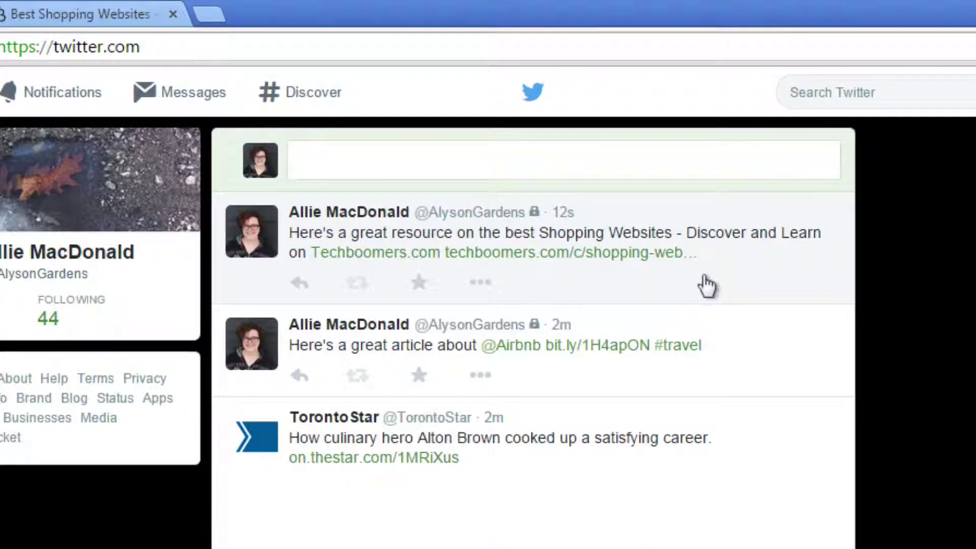